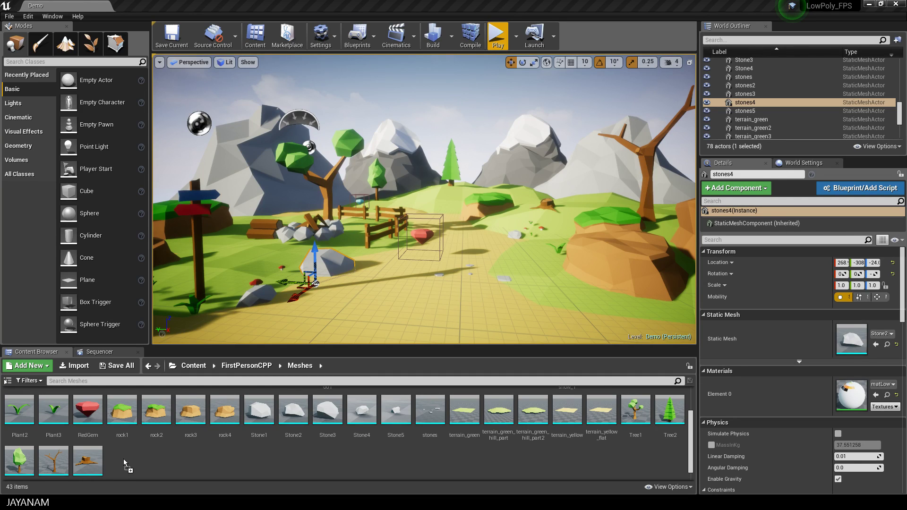
# - Import the tree_shape_keys FBX into Meshes as a skeletal mesh with morph targets
pyautogui.moveTo(124, 458); pyautogui.dragTo(124, 458)
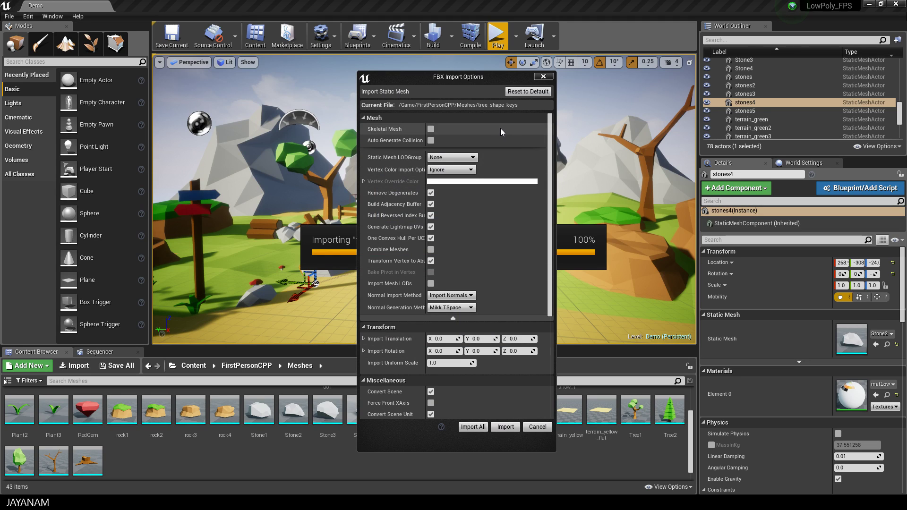
pyautogui.click(431, 129)
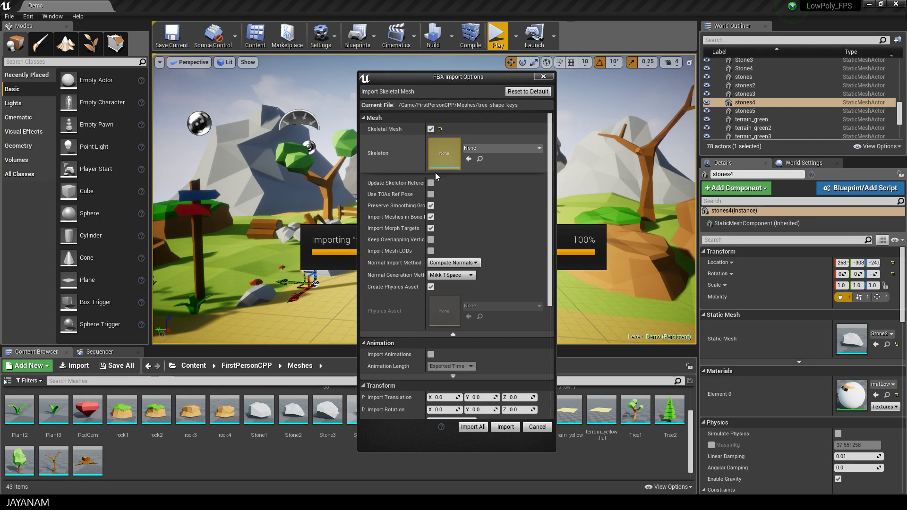
pyautogui.moveTo(426, 164); pyautogui.dragTo(454, 165)
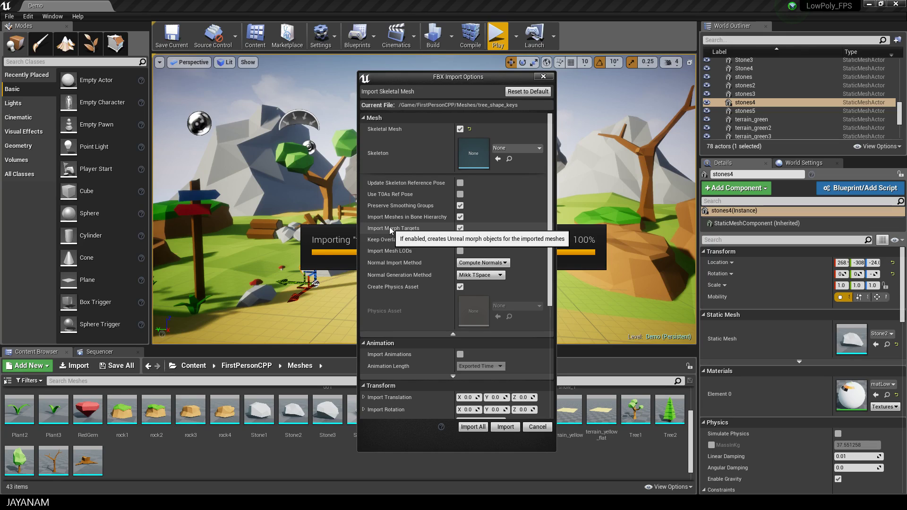
pyautogui.click(506, 426)
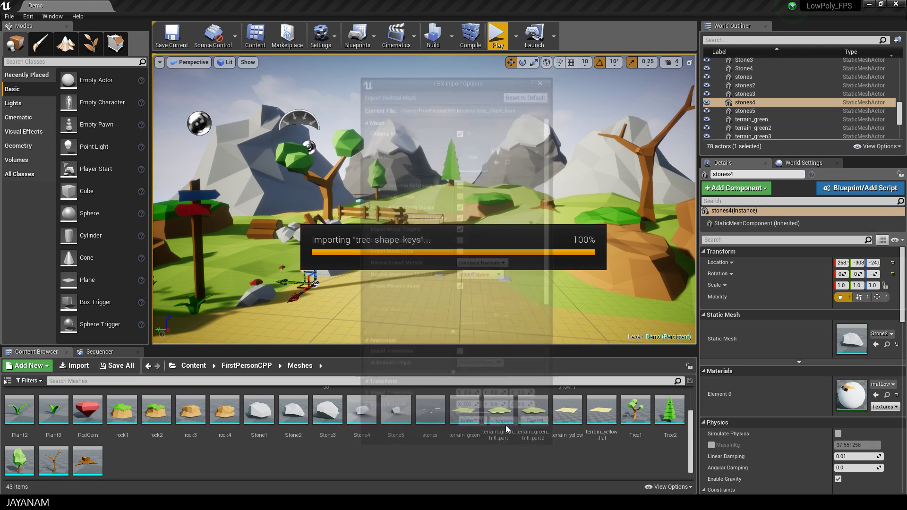
# - Open the imported tree_shape_keys mesh in the mesh editor to see morph target Key 1
pyautogui.moveTo(89, 452)
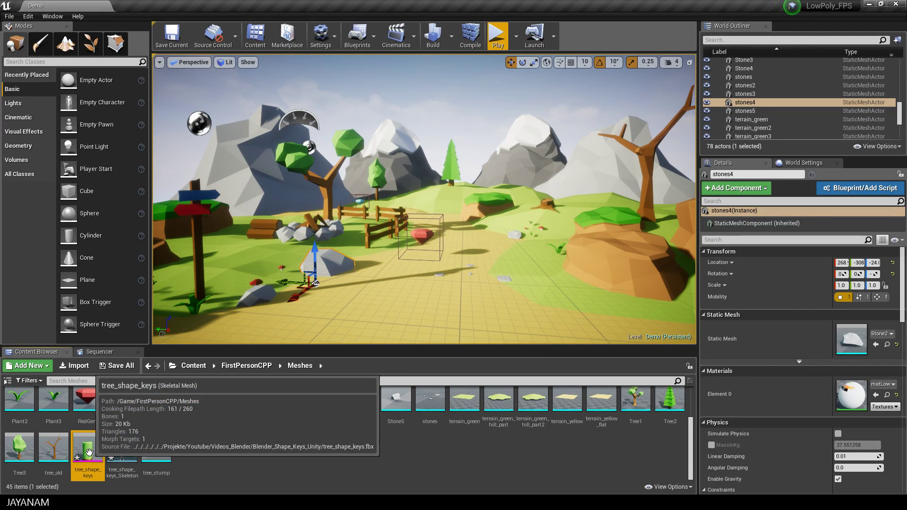
pyautogui.click(122, 450)
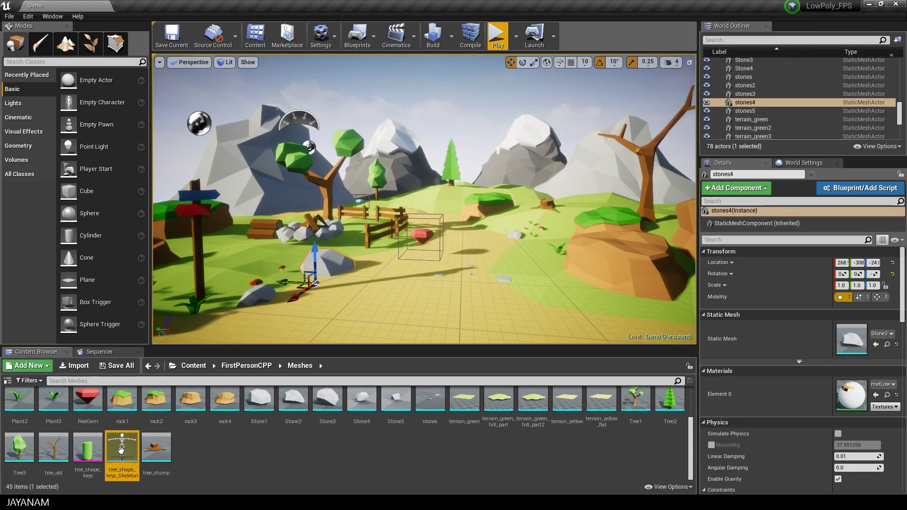
pyautogui.doubleClick(85, 449)
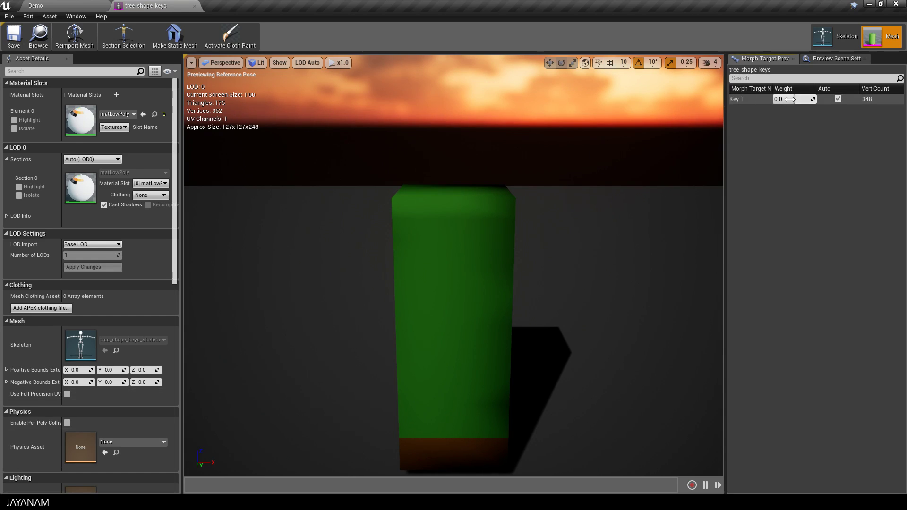
# - Preview the tree by raising the Key 1 weight, reset it to 0, and close the mesh editor
pyautogui.moveTo(791, 99); pyautogui.dragTo(812, 99)
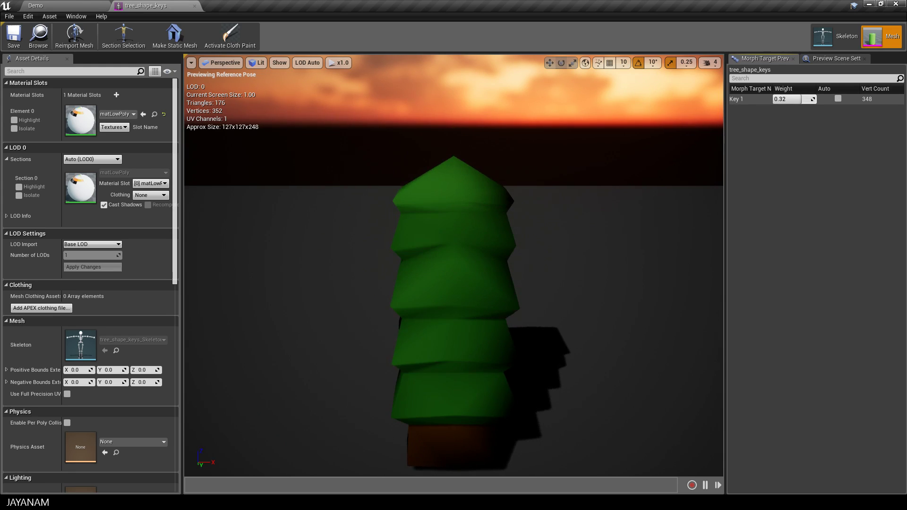
pyautogui.click(794, 100)
pyautogui.write('0')
pyautogui.press('Return')
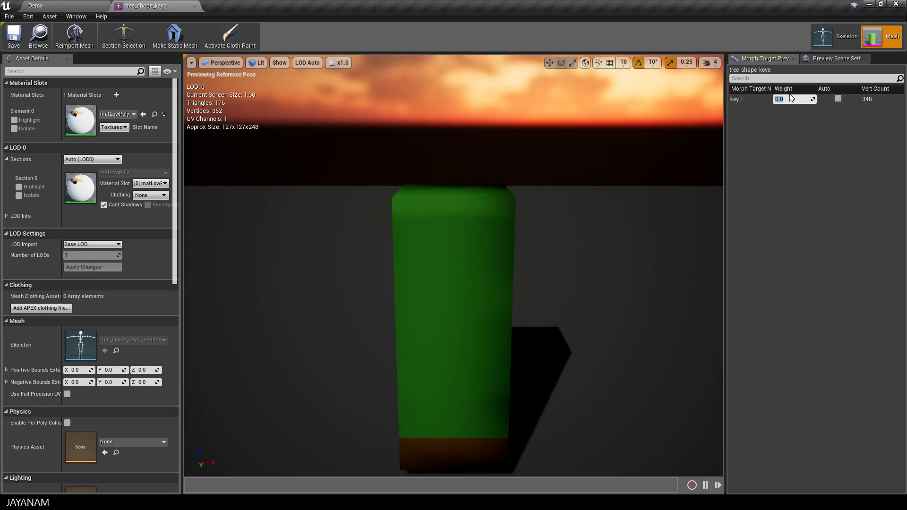
pyautogui.click(194, 6)
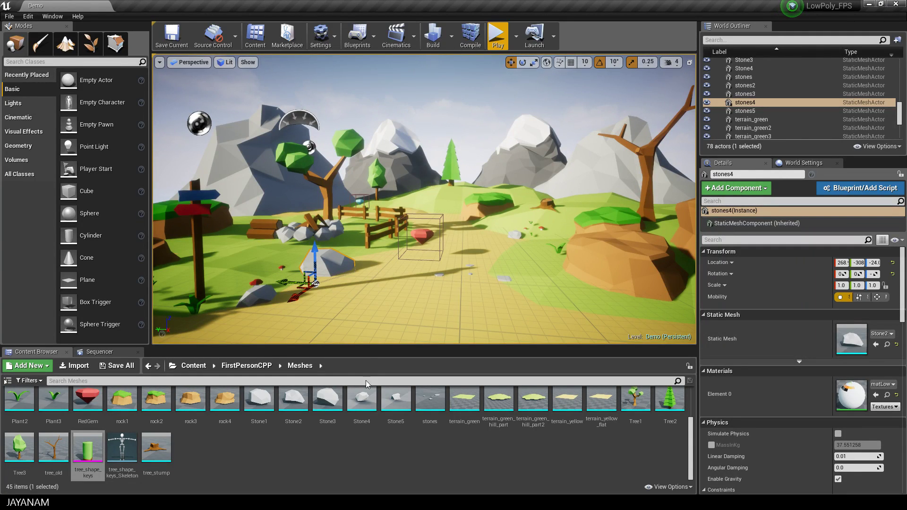
# - Create an Actor Blueprint named Tree_MT_Controller in the FirstPersonCPP Blueprints folder
pyautogui.click(245, 366)
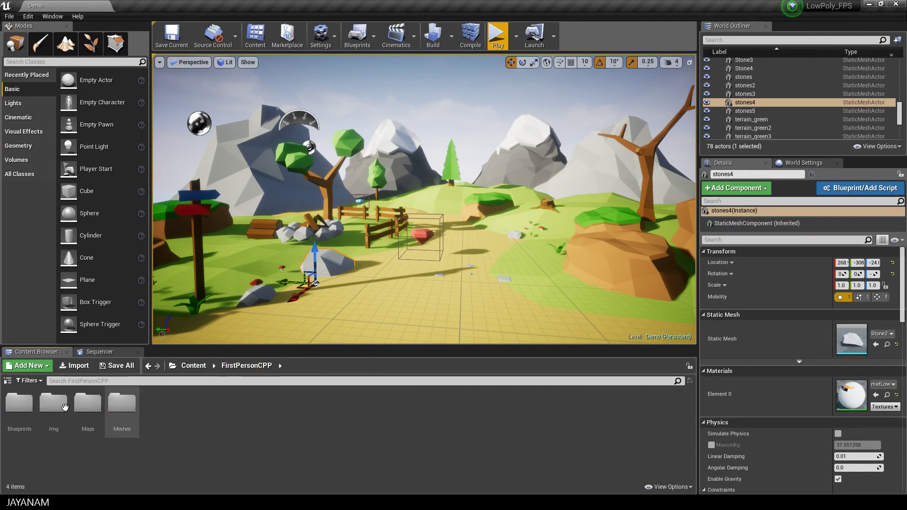
pyautogui.doubleClick(19, 402)
pyautogui.rightClick(242, 411)
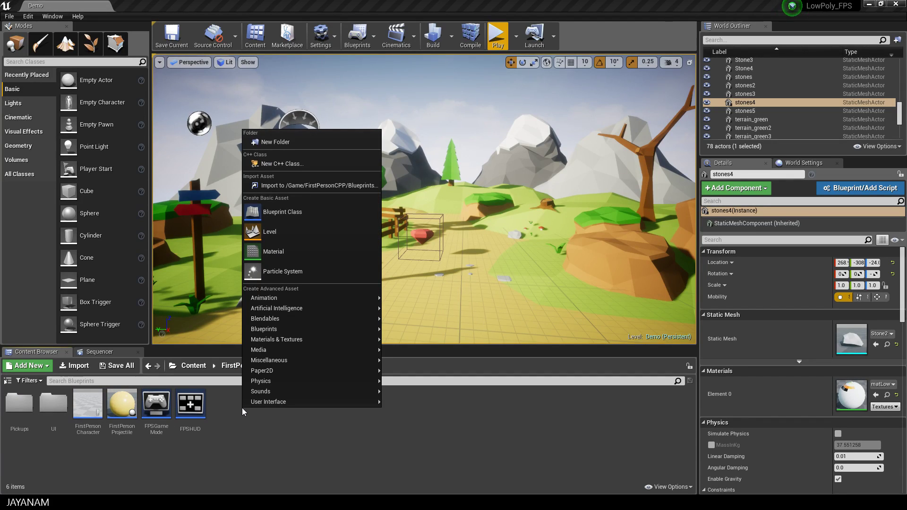
pyautogui.click(277, 212)
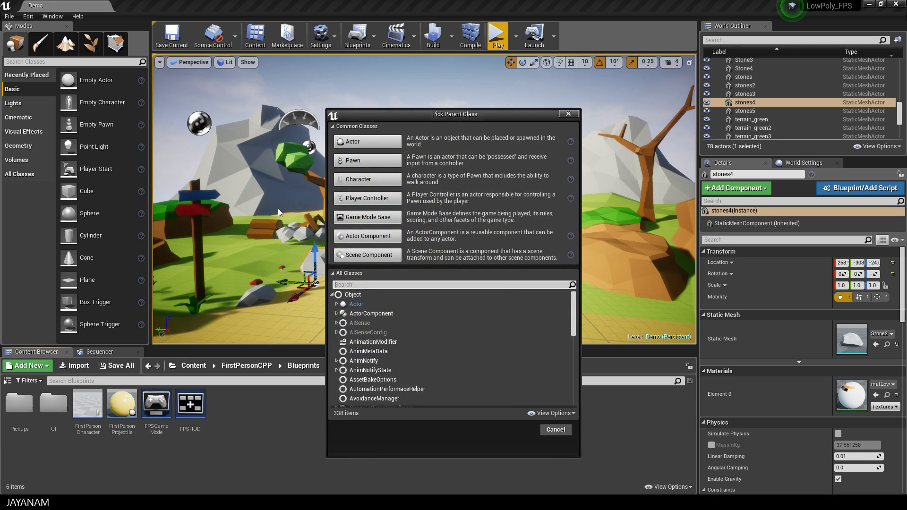
pyautogui.click(368, 141)
pyautogui.write('T')
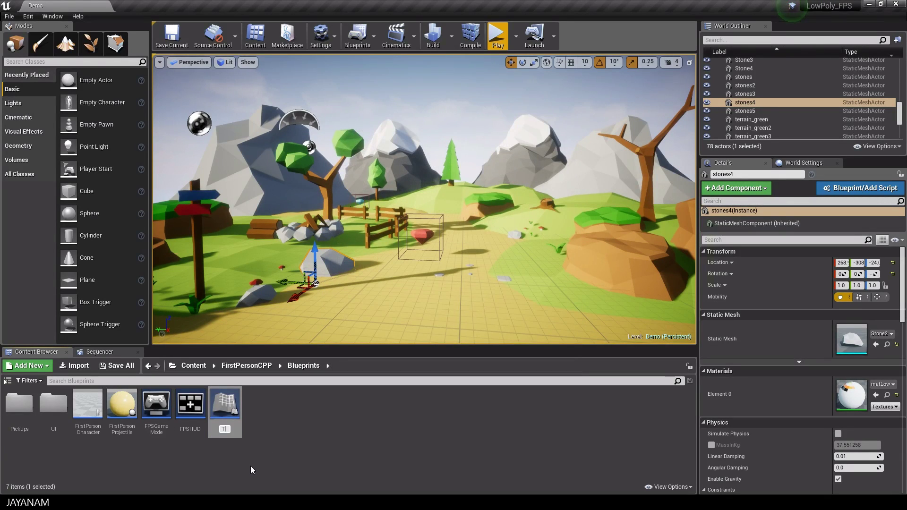
pyautogui.write('_Controller')
pyautogui.press('Return')
# - In Tree_MT_Controller, add a Skeletal Mesh component that uses the tree_shape_keys mesh
pyautogui.doubleClick(225, 405)
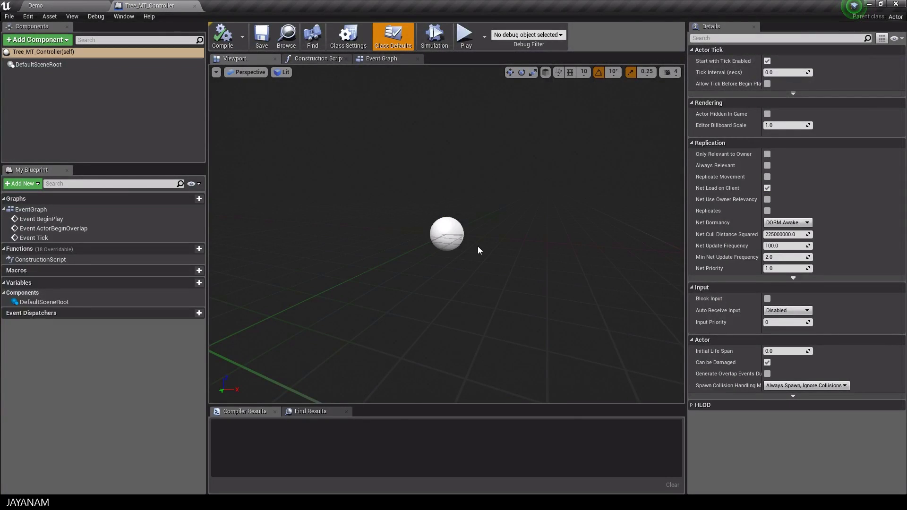
pyautogui.rightClick(36, 64)
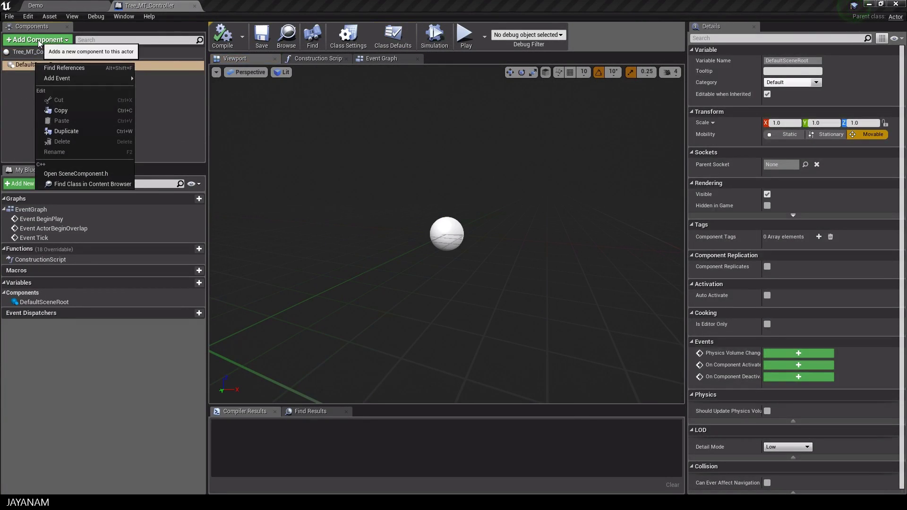
pyautogui.click(39, 40)
pyautogui.click(76, 100)
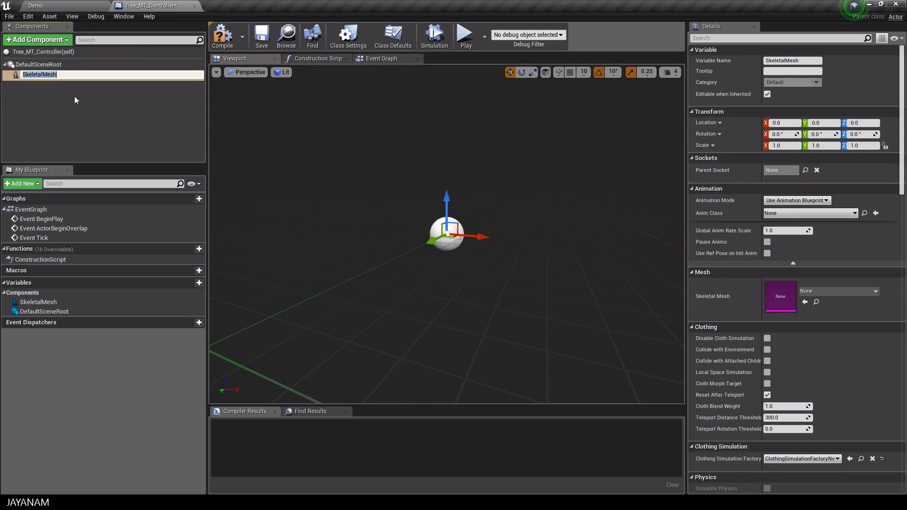
pyautogui.click(812, 291)
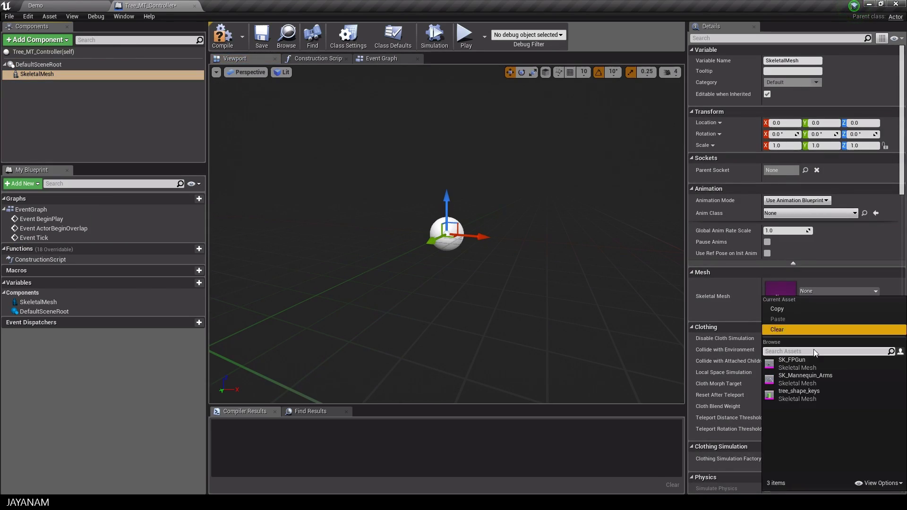
pyautogui.click(800, 393)
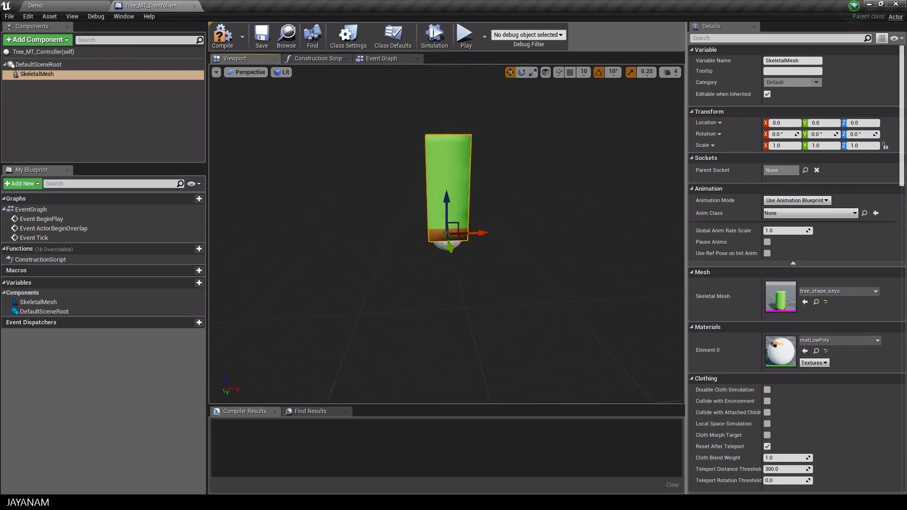
pyautogui.moveTo(505, 195); pyautogui.dragTo(505, 195)
pyautogui.moveTo(310, 96); pyautogui.dragTo(279, 121)
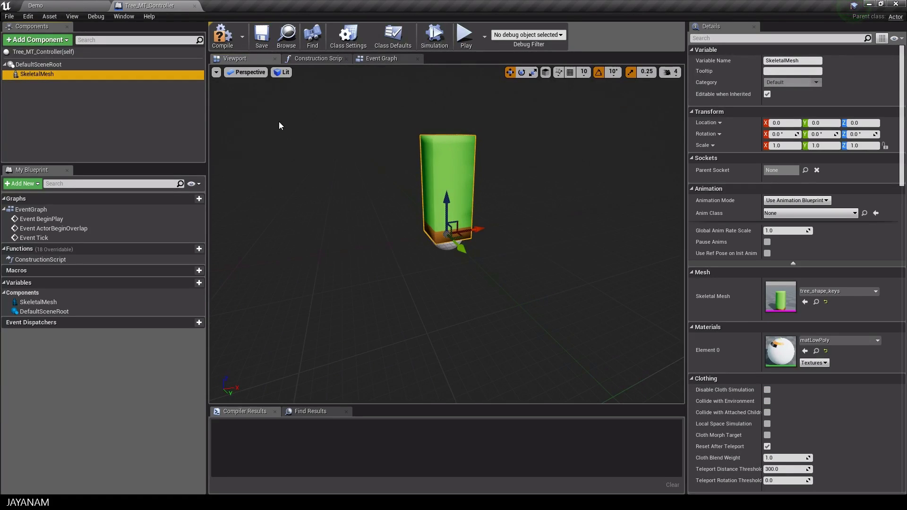
pyautogui.click(381, 58)
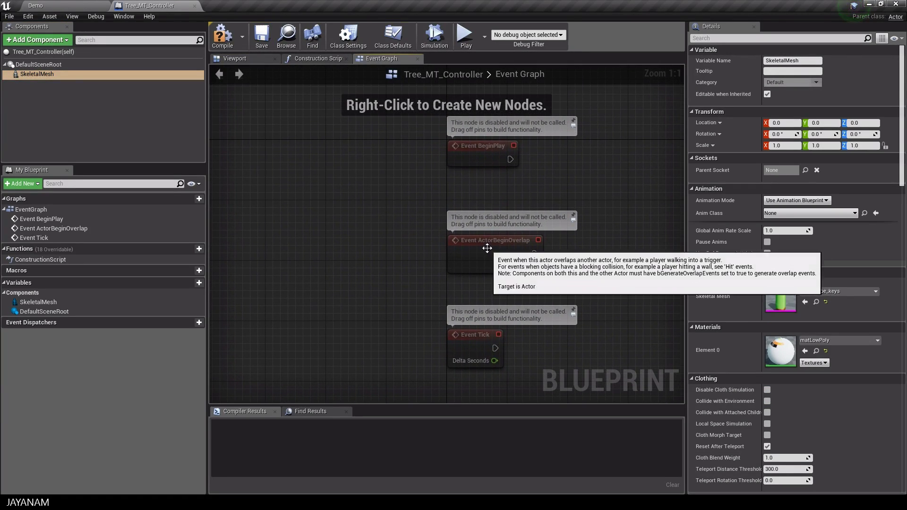
# - Place a SkeletalMesh reference in the Event Graph and wire it to a Set Morph Target node
pyautogui.moveTo(616, 185); pyautogui.dragTo(459, 194, button='right')
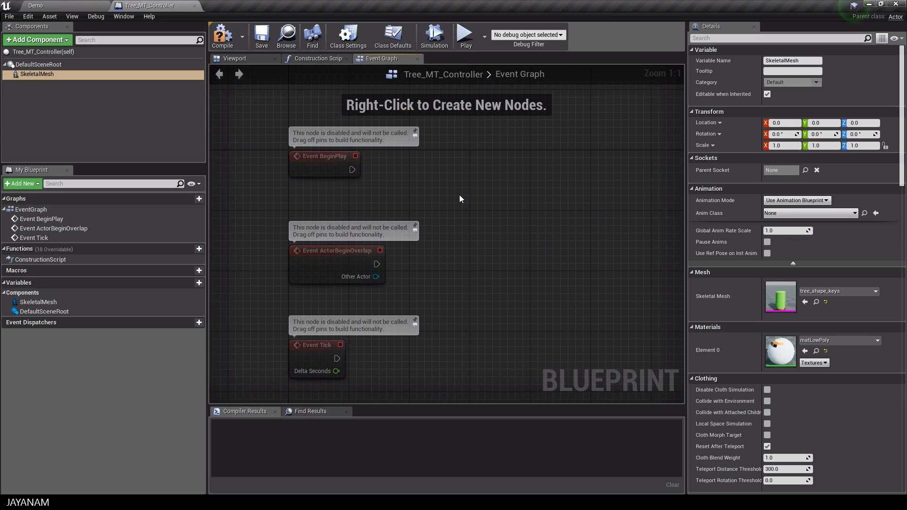
pyautogui.moveTo(29, 73); pyautogui.dragTo(525, 168)
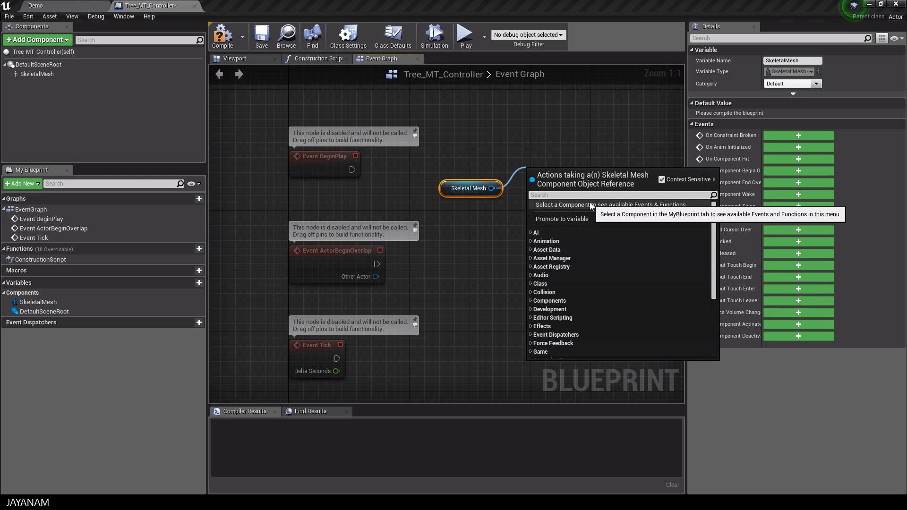
pyautogui.write('mor')
pyautogui.click(578, 240)
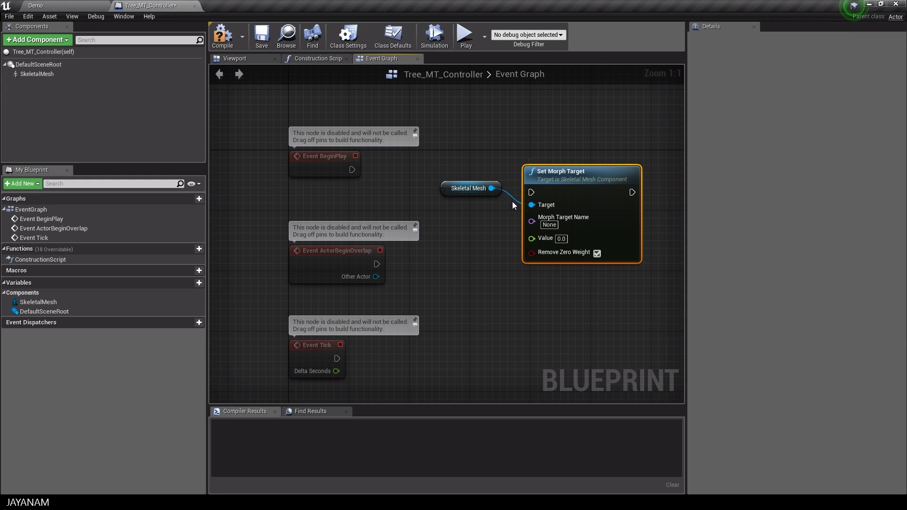
# - Set the Set Morph Target node's morph target name to 'Key 1'
pyautogui.moveTo(574, 170); pyautogui.dragTo(589, 154)
pyautogui.click(564, 209)
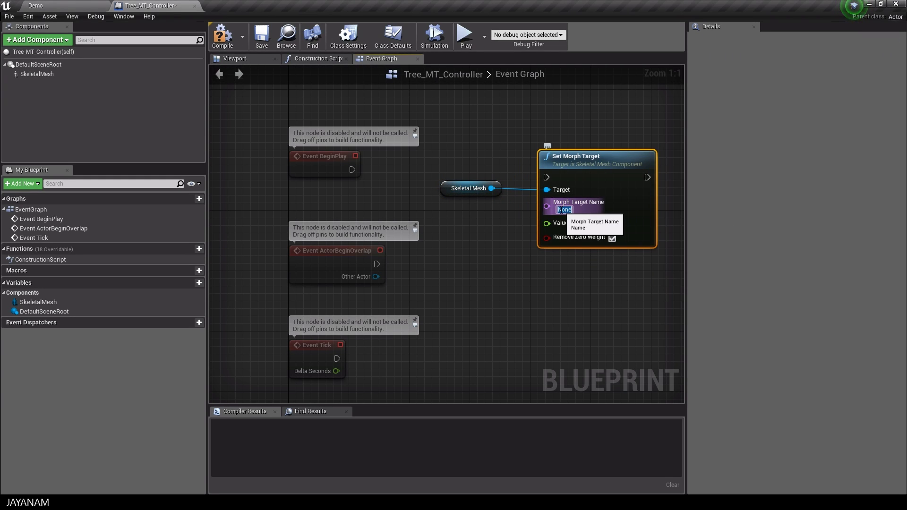
pyautogui.write('Key 1')
pyautogui.press('Return')
pyautogui.click(553, 259)
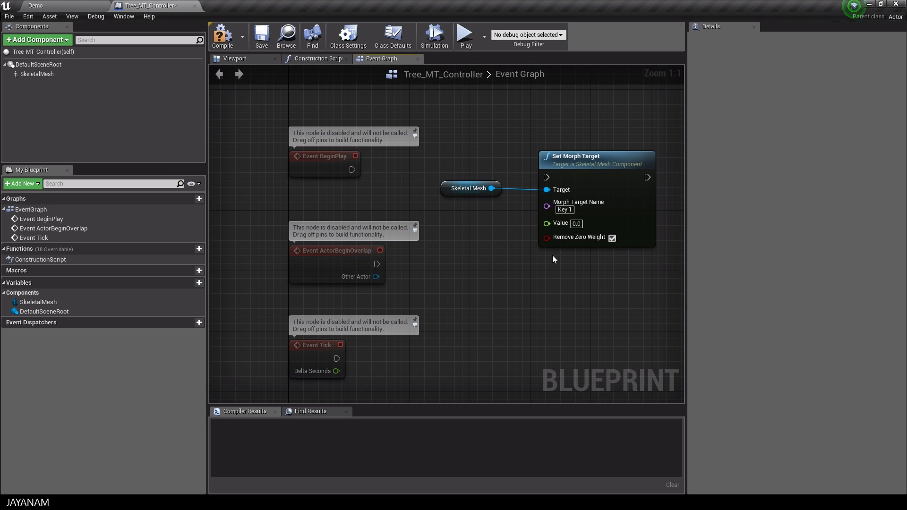
# - Add a Timeline node to the Event Graph via the 'timeline' search
pyautogui.rightClick(487, 290)
pyautogui.write('time')
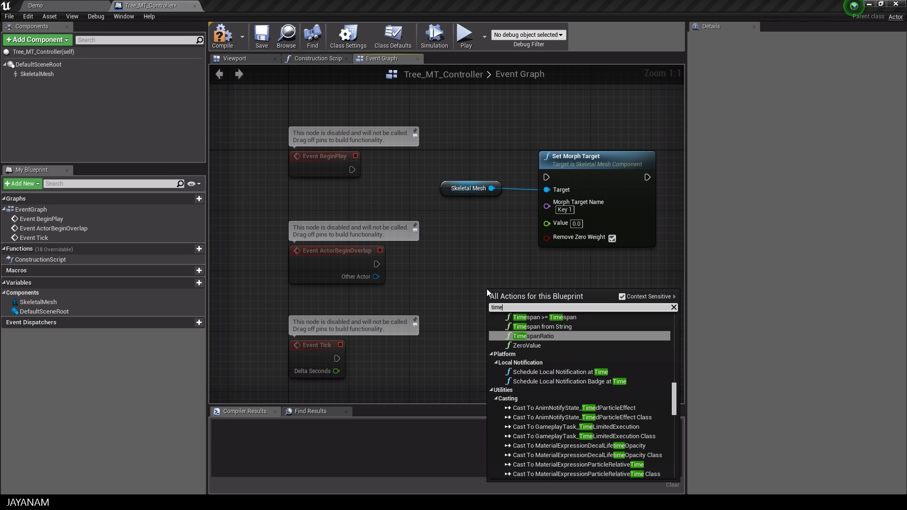
pyautogui.write('line')
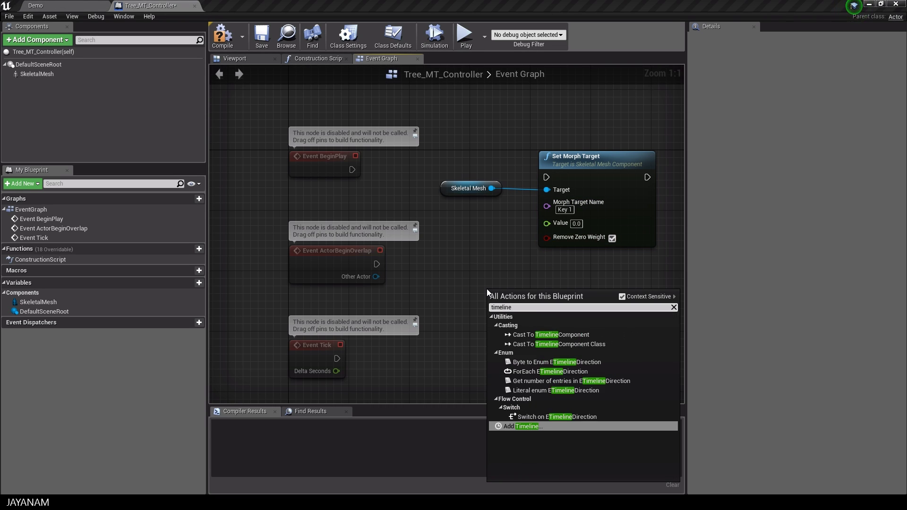
pyautogui.click(527, 429)
# - Rearrange the nodes so Timeline_0 sits beneath the Skeletal Mesh node
pyautogui.keyDown('ctrl'); pyautogui.click(469, 188); pyautogui.keyUp('ctrl')
pyautogui.keyDown('ctrl'); pyautogui.click(336, 250); pyautogui.keyUp('ctrl')
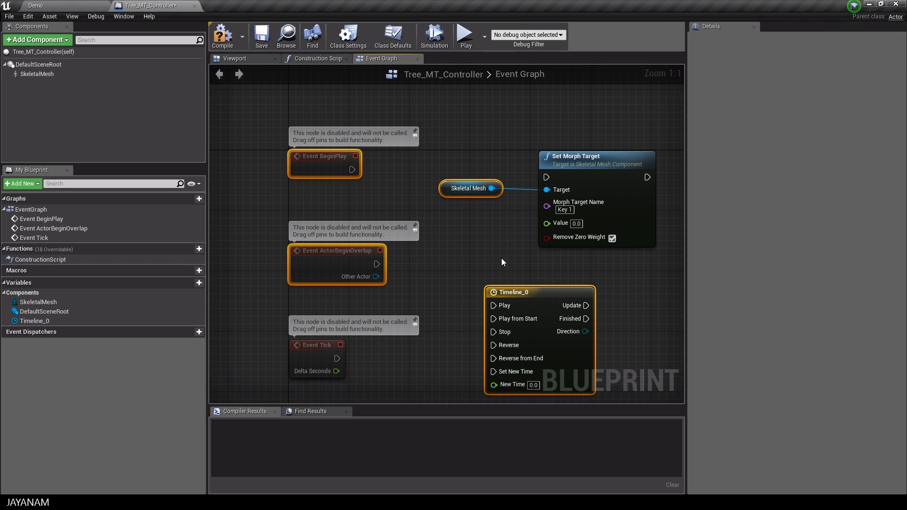
pyautogui.keyDown('ctrl'); pyautogui.click(324, 156); pyautogui.keyUp('ctrl')
pyautogui.moveTo(510, 292); pyautogui.dragTo(473, 262)
pyautogui.moveTo(588, 160); pyautogui.dragTo(618, 146)
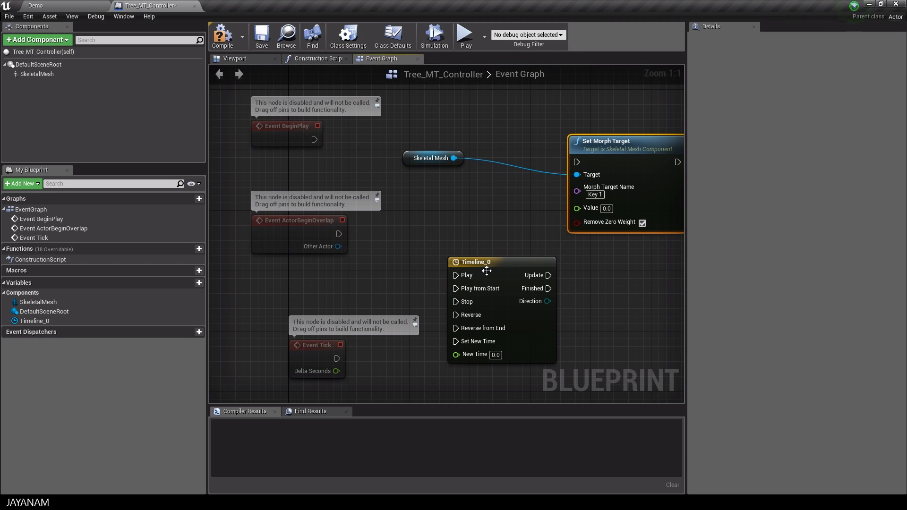
pyautogui.moveTo(500, 262); pyautogui.dragTo(484, 209)
# - Give Timeline_0 a float track named NewTrack_0
pyautogui.doubleClick(484, 209)
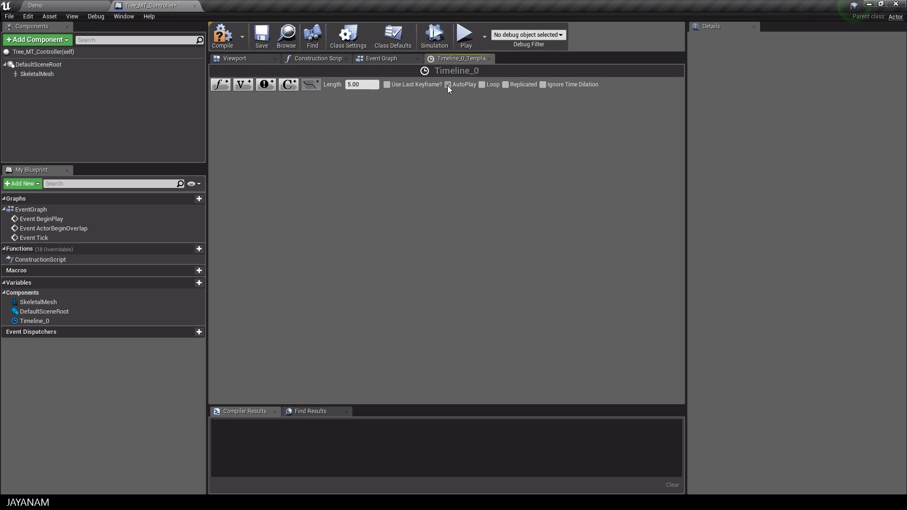
pyautogui.click(220, 84)
pyautogui.click(458, 202)
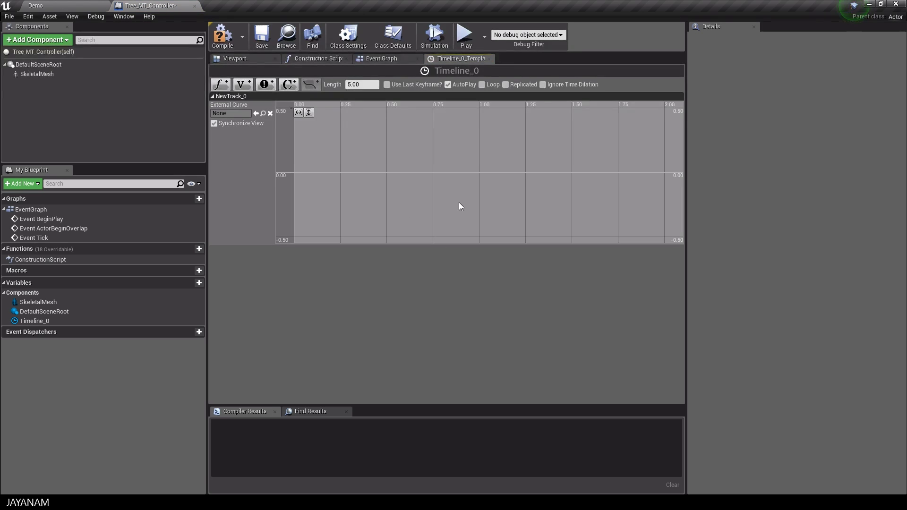
pyautogui.click(313, 114)
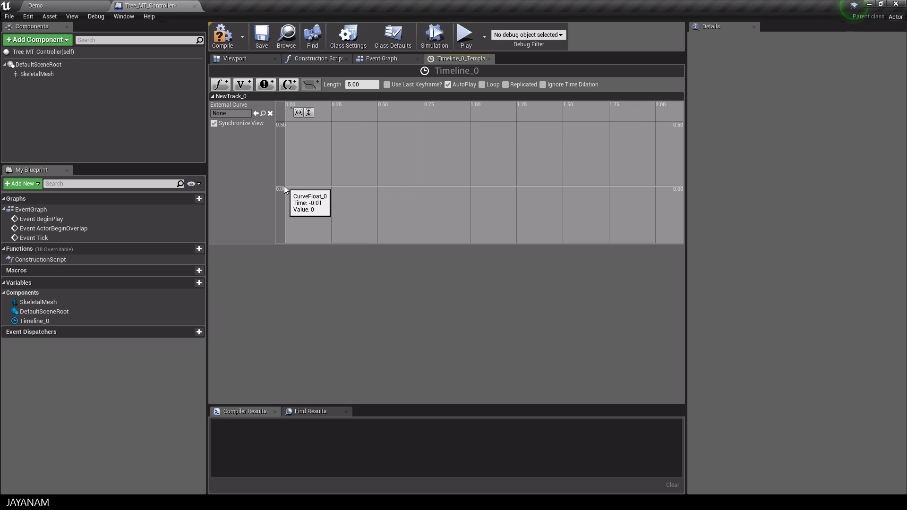
# - Key NewTrack_0 at value 0 at time 0 and value 1 at time 2
pyautogui.rightClick(285, 186)
pyautogui.click(307, 198)
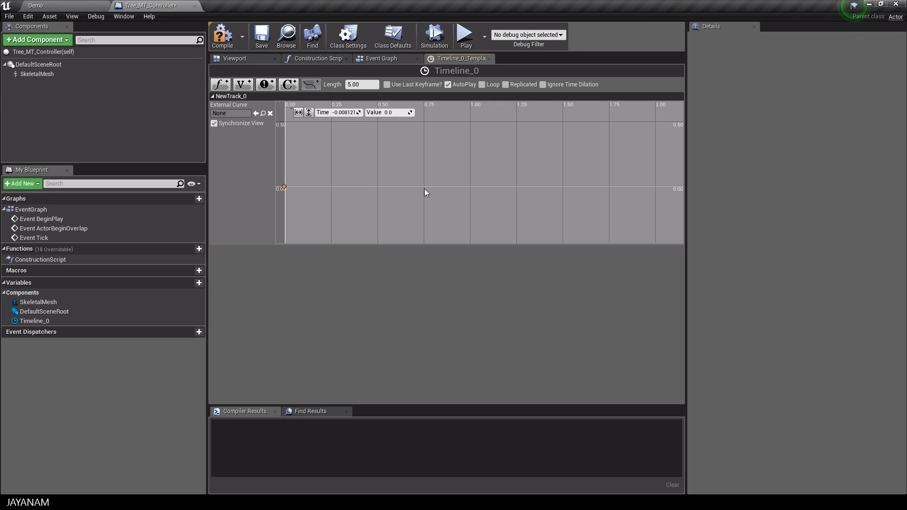
pyautogui.rightClick(654, 185)
pyautogui.click(662, 195)
pyautogui.moveTo(639, 203); pyautogui.dragTo(638, 138)
pyautogui.scroll(-5, 542, 194)
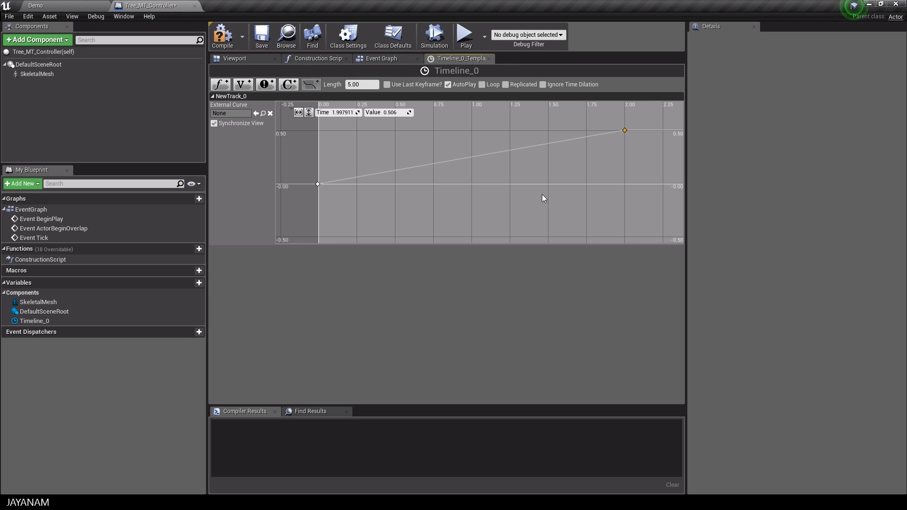
pyautogui.moveTo(569, 146); pyautogui.dragTo(567, 114)
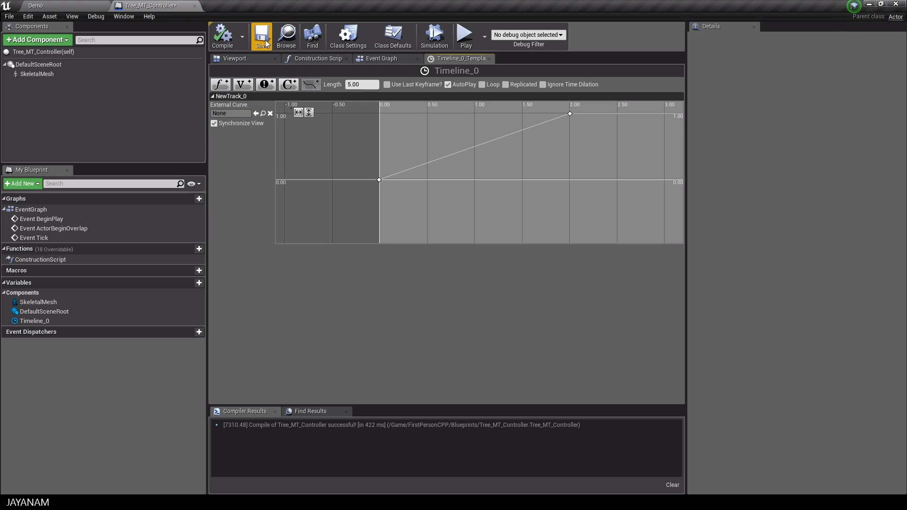
# - Wire Timeline_0's New Track 0 to the morph Value and Update to Set Morph Target's execution pin
pyautogui.click(262, 35)
pyautogui.click(375, 59)
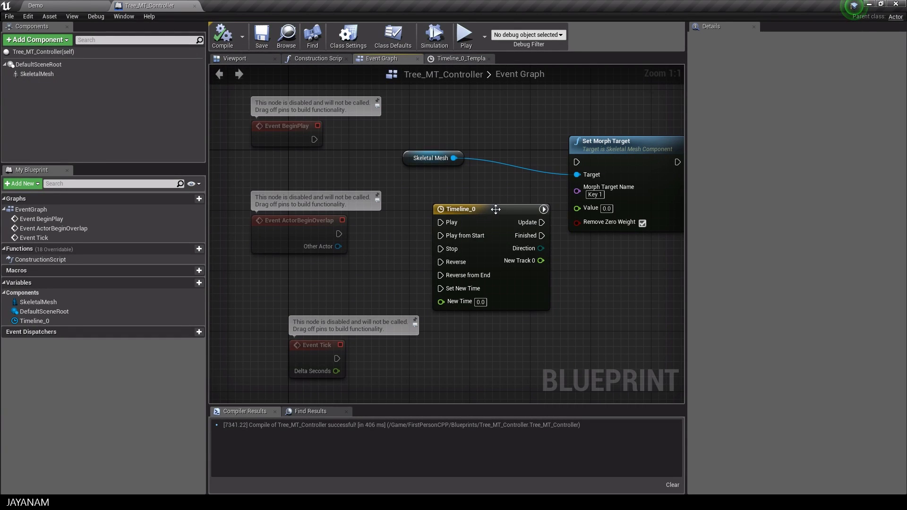
pyautogui.moveTo(496, 209); pyautogui.dragTo(468, 202)
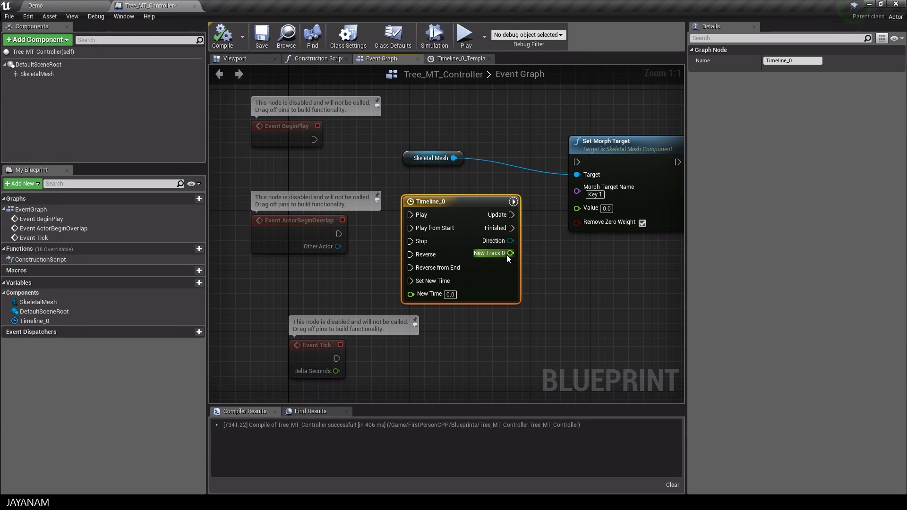
pyautogui.moveTo(508, 253); pyautogui.dragTo(577, 208)
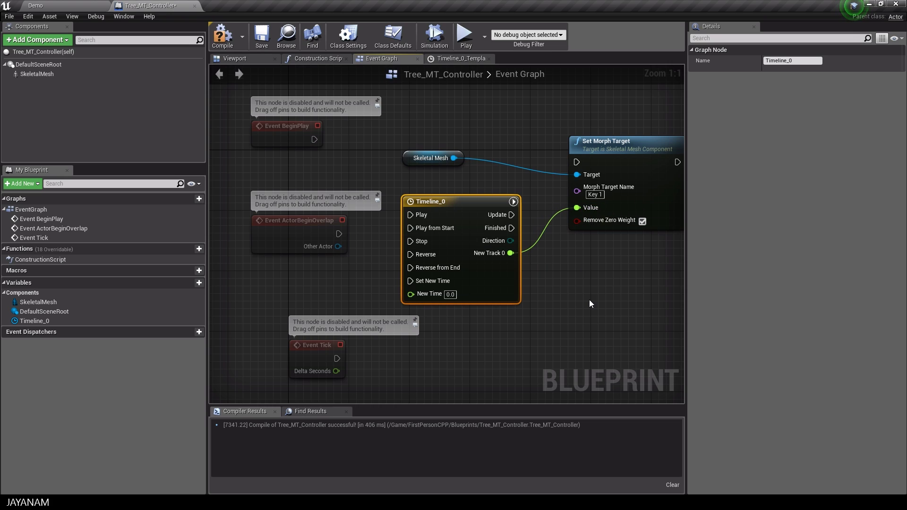
pyautogui.press('F7')
pyautogui.moveTo(511, 215); pyautogui.dragTo(577, 165)
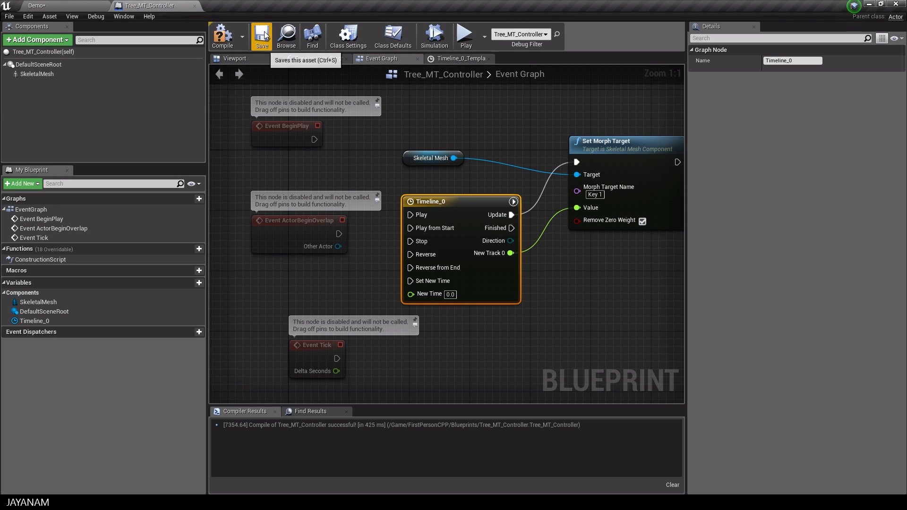
# - Place a Tree_MT_Controller in the Demo level, lower it onto the ground, and play the game
pyautogui.click(222, 37)
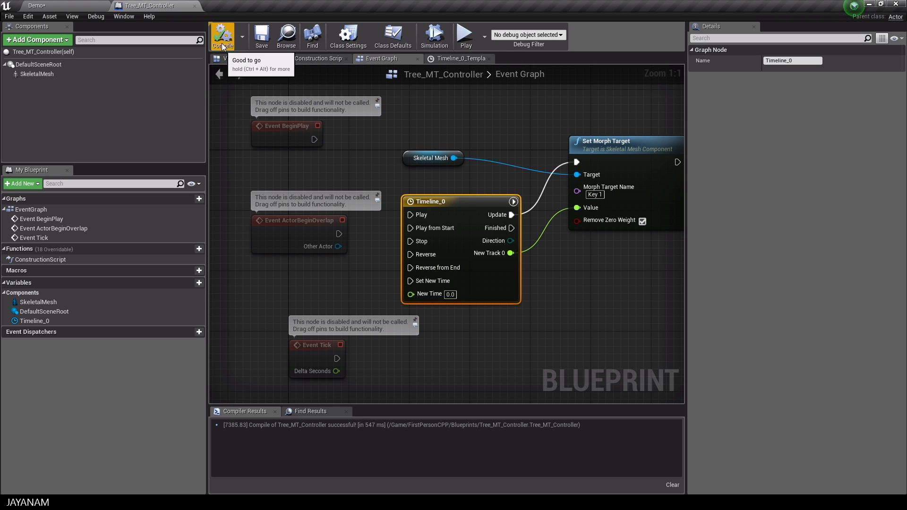
pyautogui.click(71, 6)
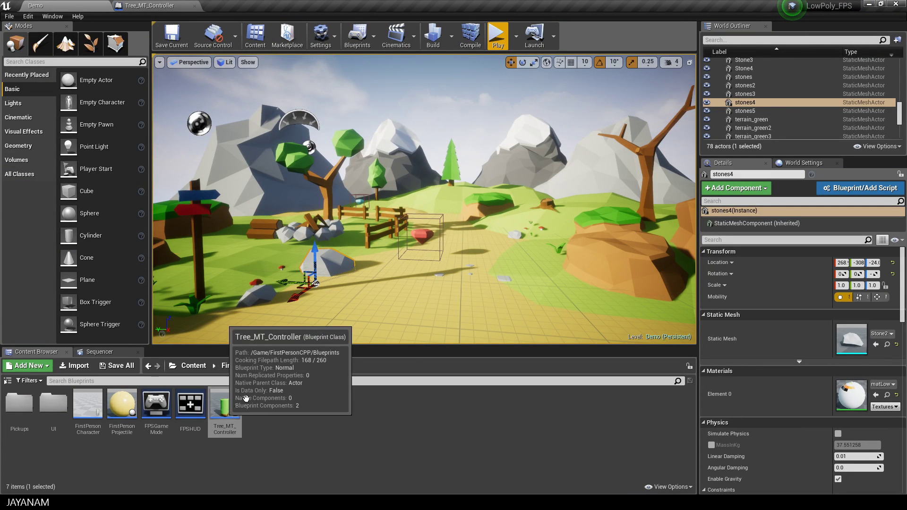
pyautogui.moveTo(225, 405); pyautogui.dragTo(550, 220)
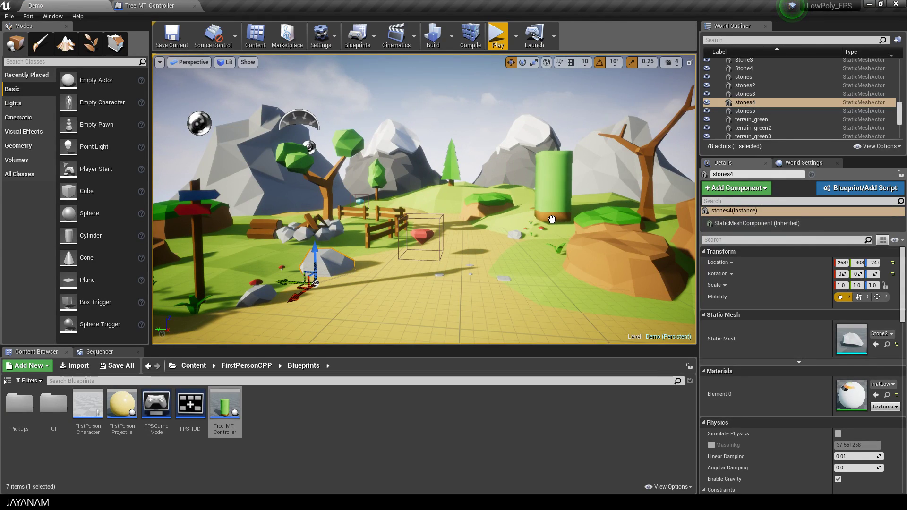
pyautogui.moveTo(548, 187); pyautogui.dragTo(549, 194)
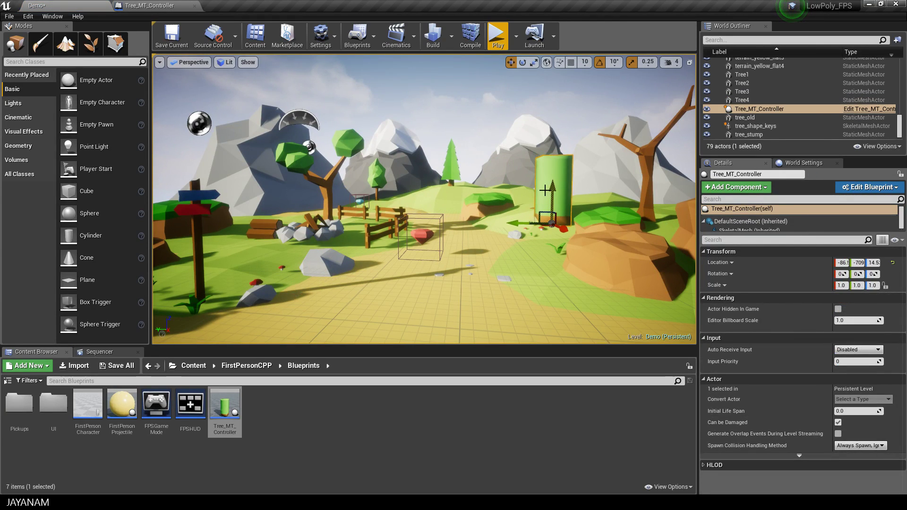
pyautogui.click(495, 36)
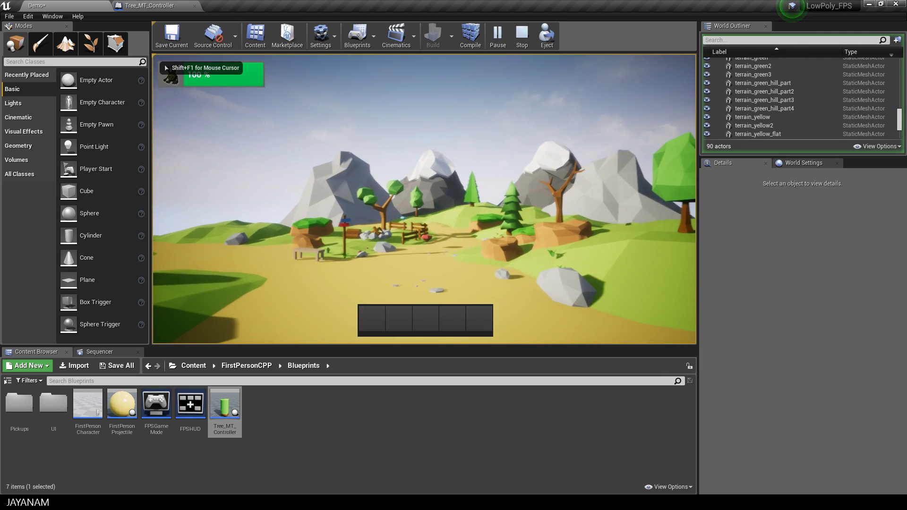
# - Stop the game and drag additional Tree_MT_Controller copies into different spots in the level
pyautogui.press('Escape')
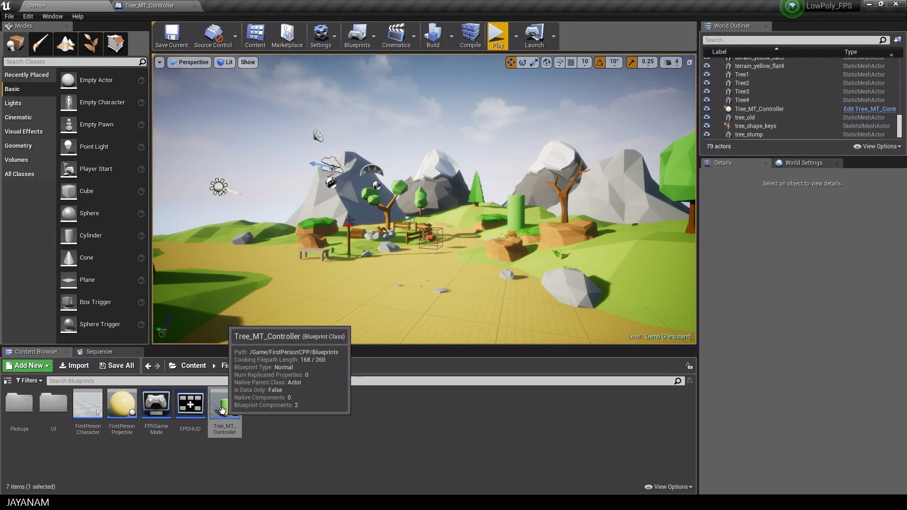
pyautogui.moveTo(225, 406); pyautogui.dragTo(638, 239)
pyautogui.moveTo(641, 198); pyautogui.dragTo(619, 220)
pyautogui.moveTo(225, 406); pyautogui.dragTo(376, 227)
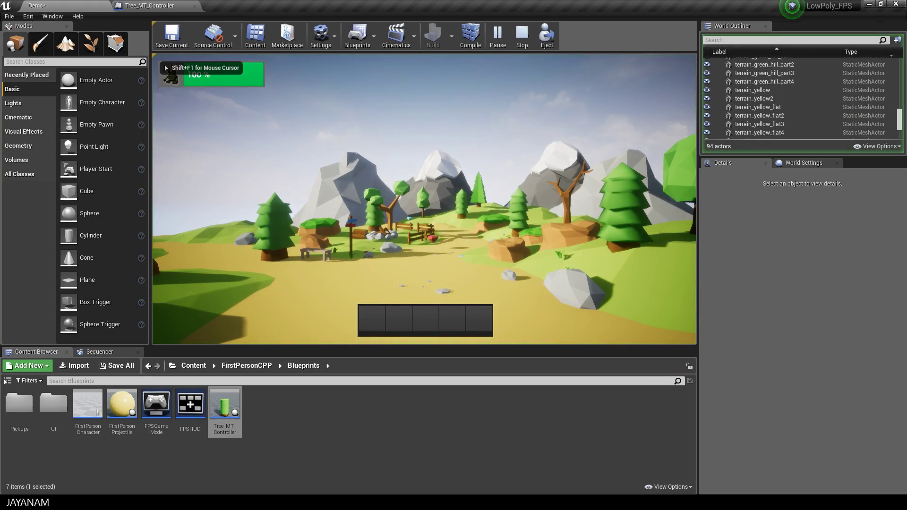
pyautogui.press('w')
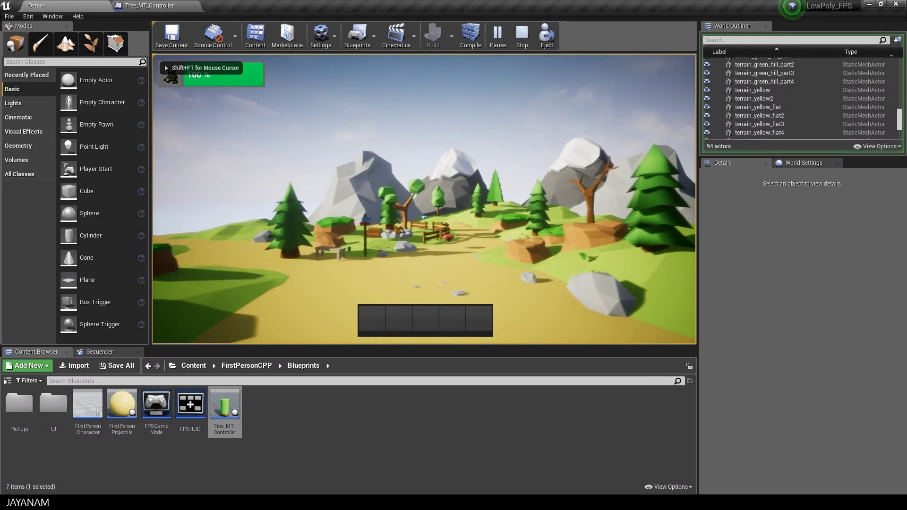